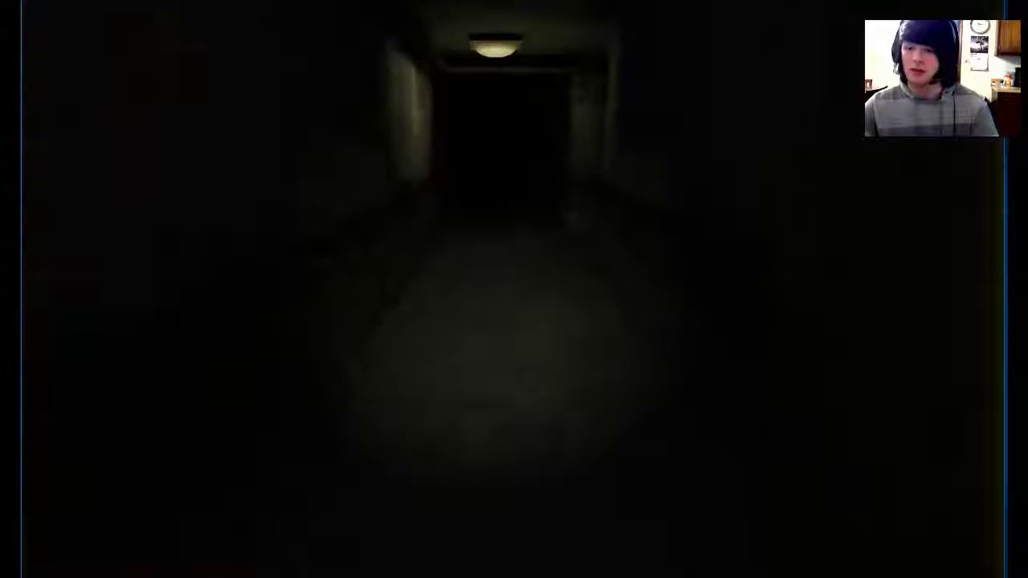
key("w")
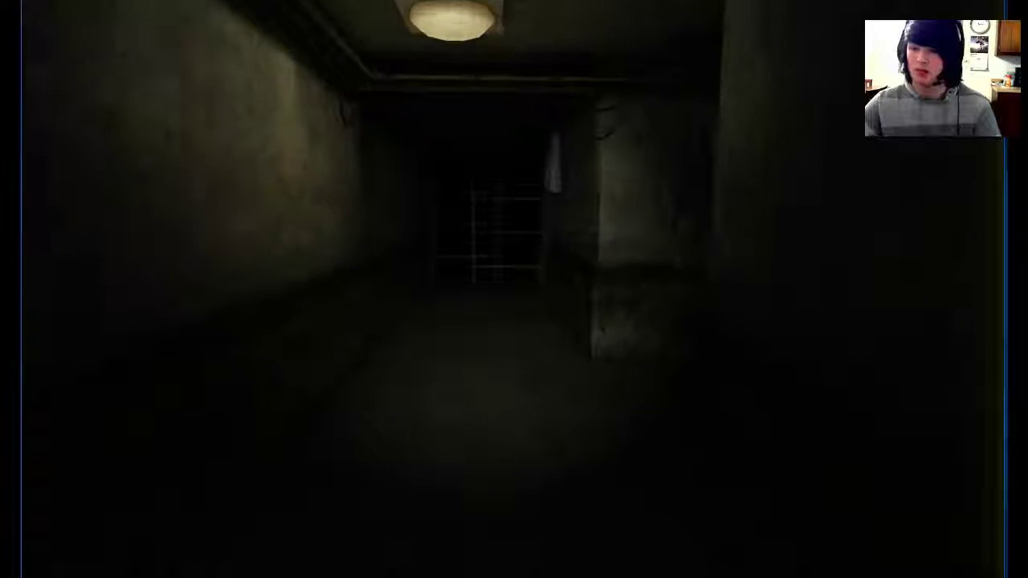
key("w")
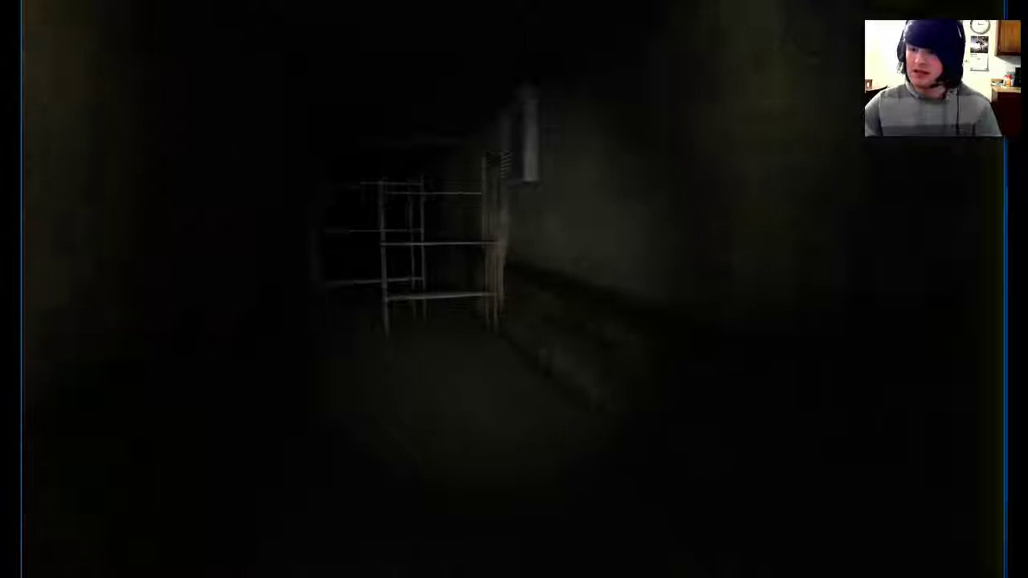
key("w")
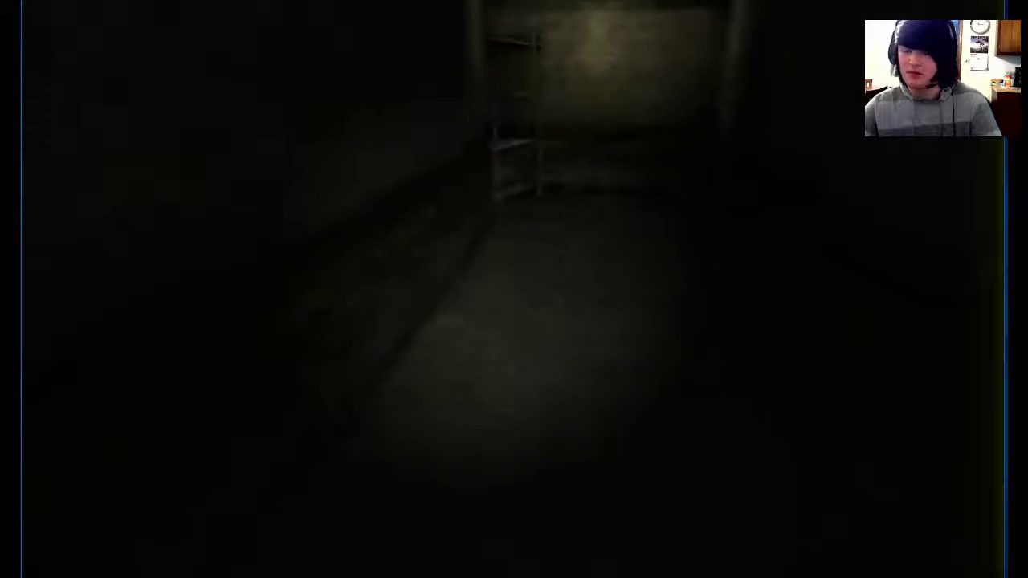
key("w")
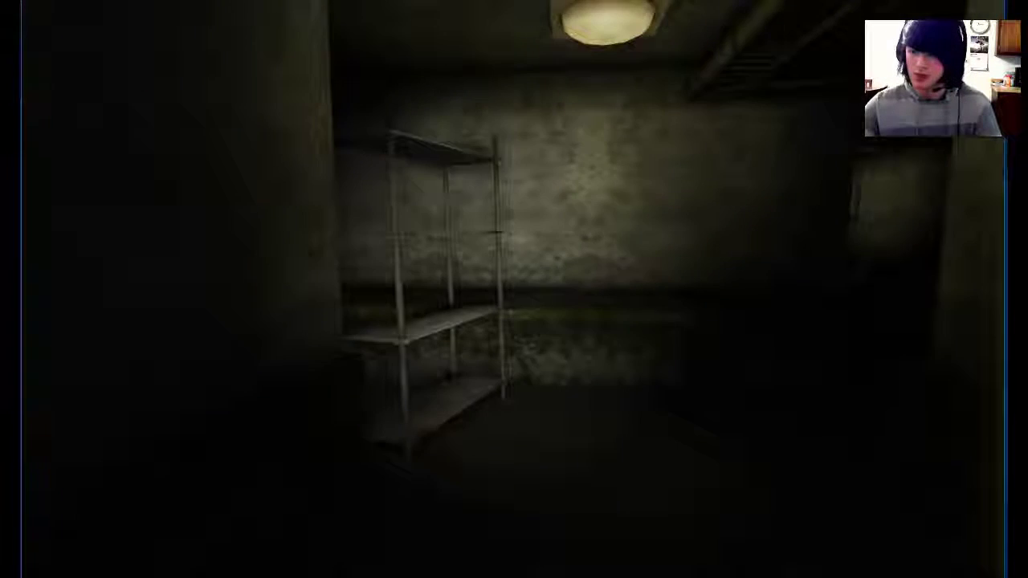
key("w")
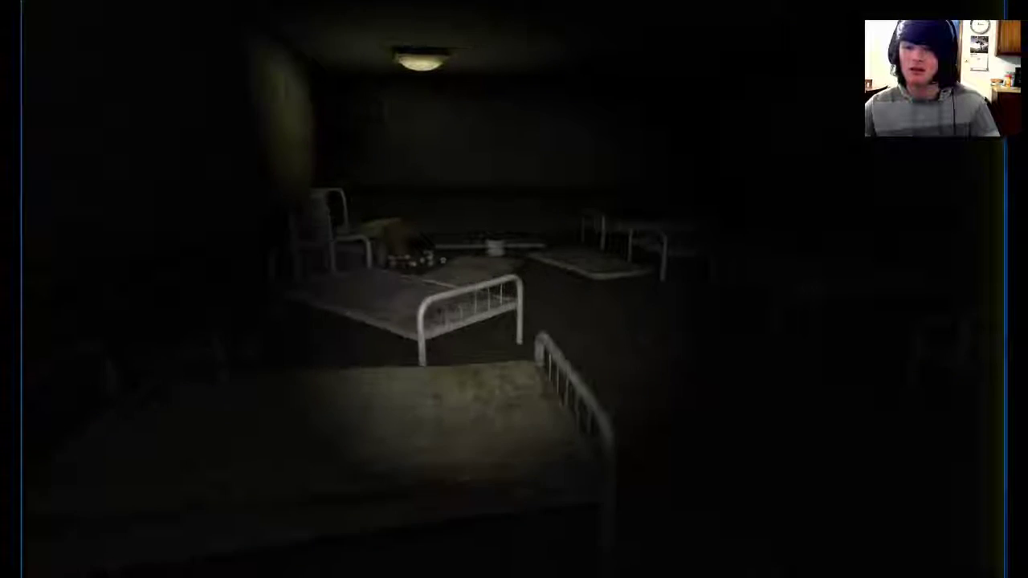
key("w")
key("w")
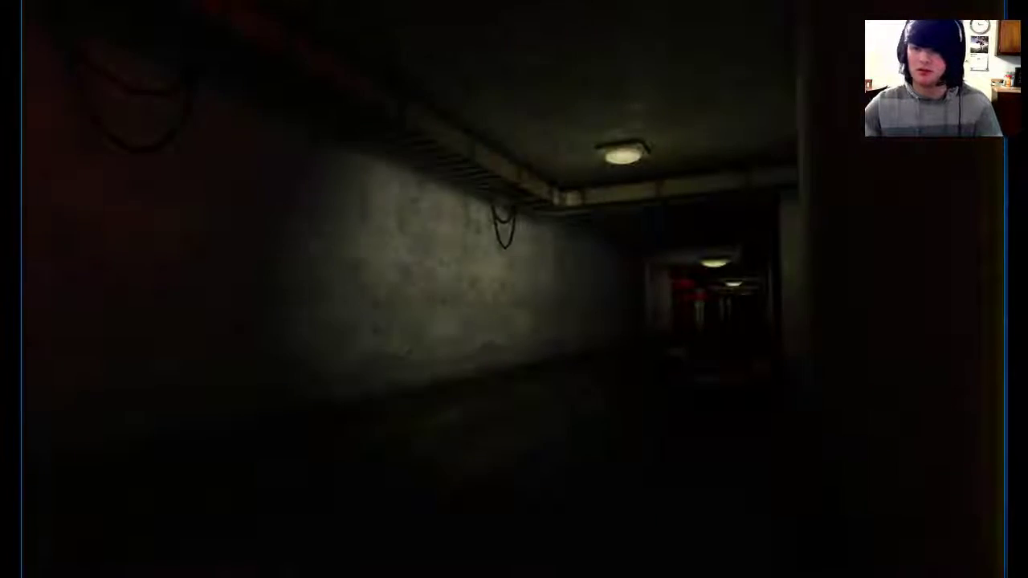
key("w")
key("w")
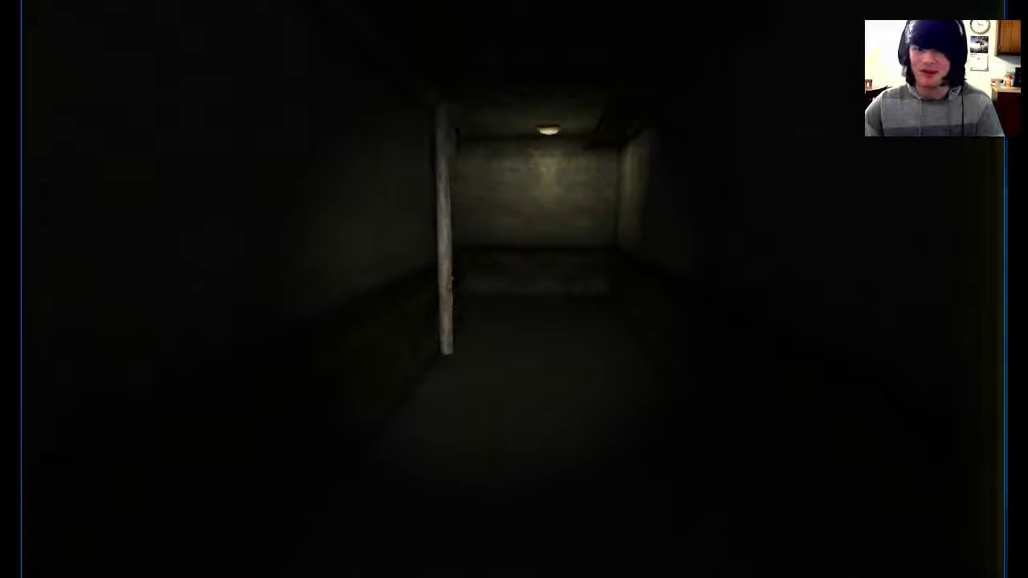
key("w")
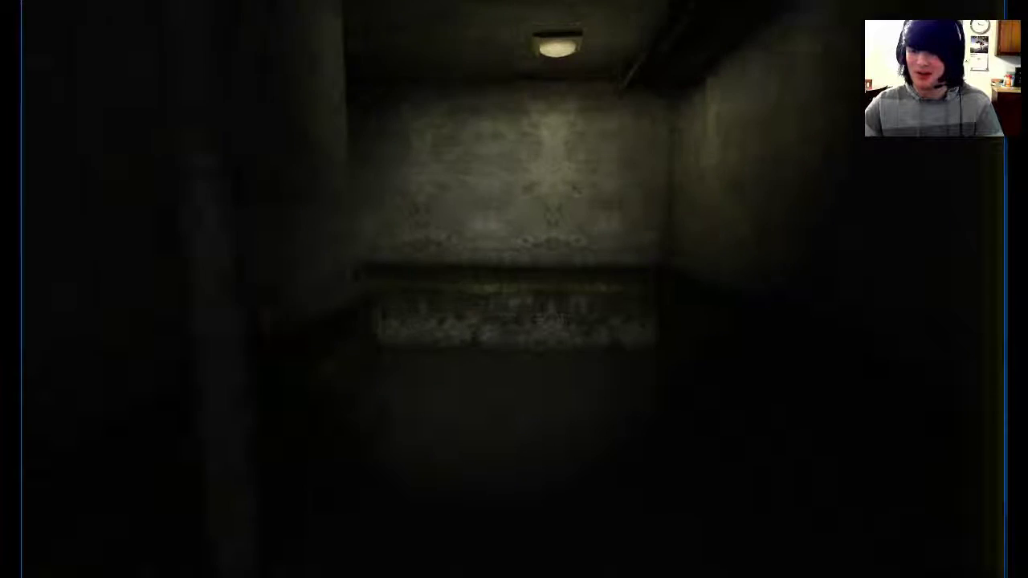
key("w")
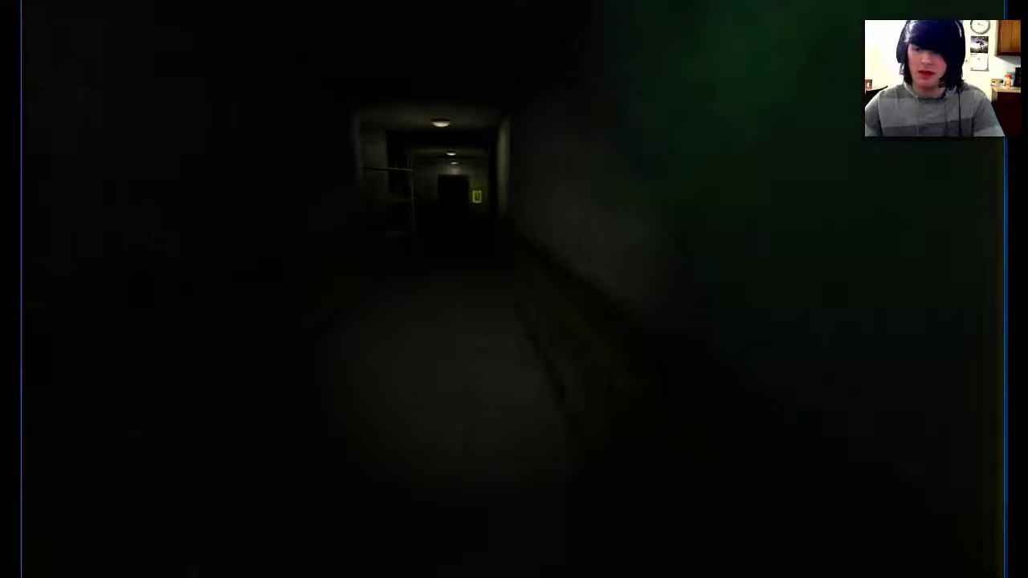
key("w")
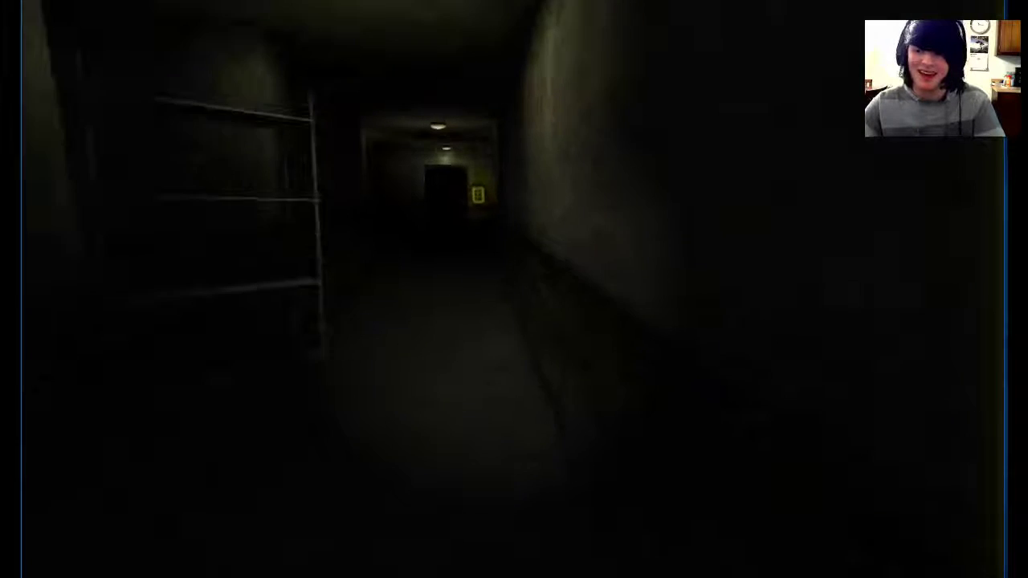
key("w")
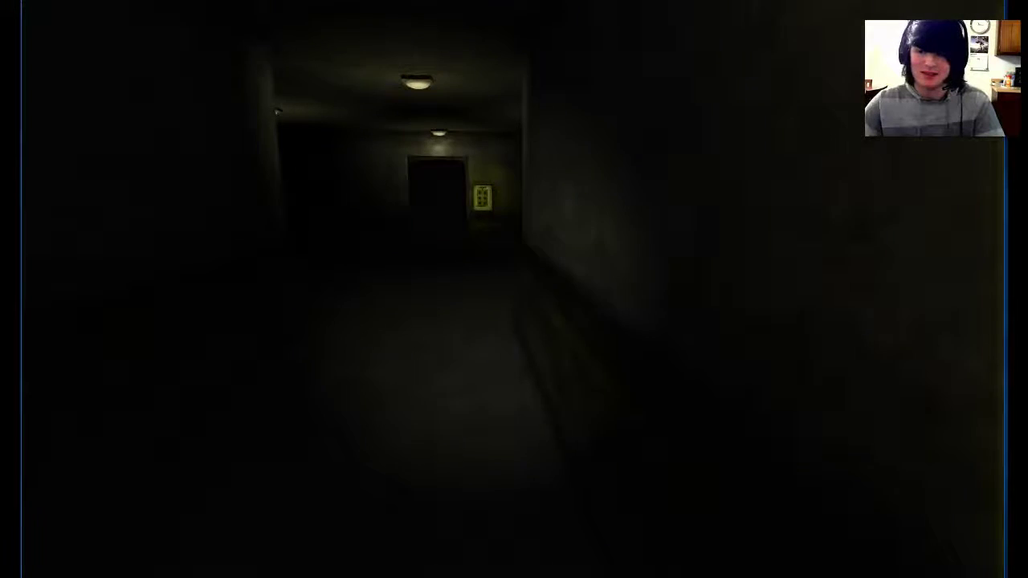
key("w")
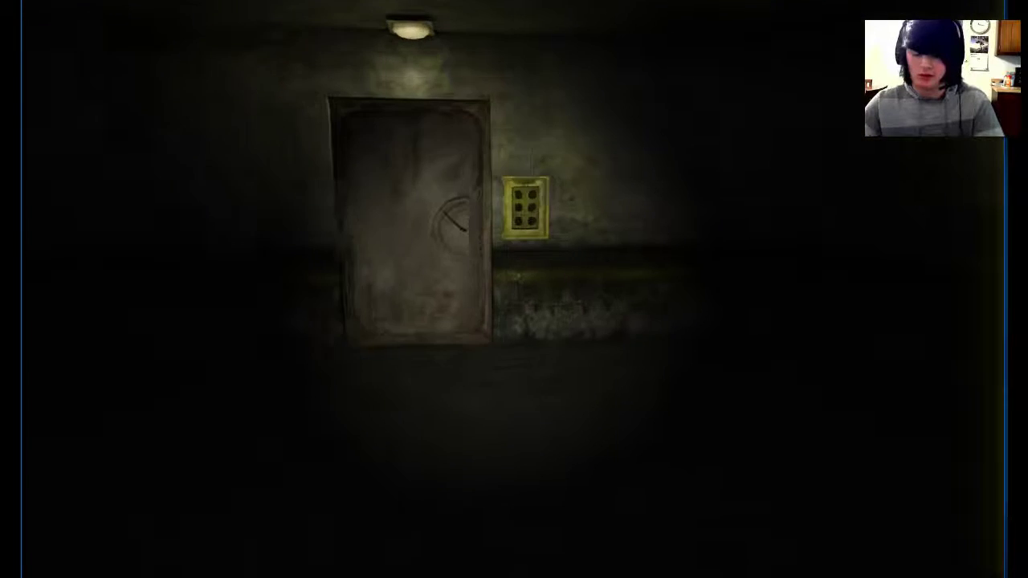
key("w")
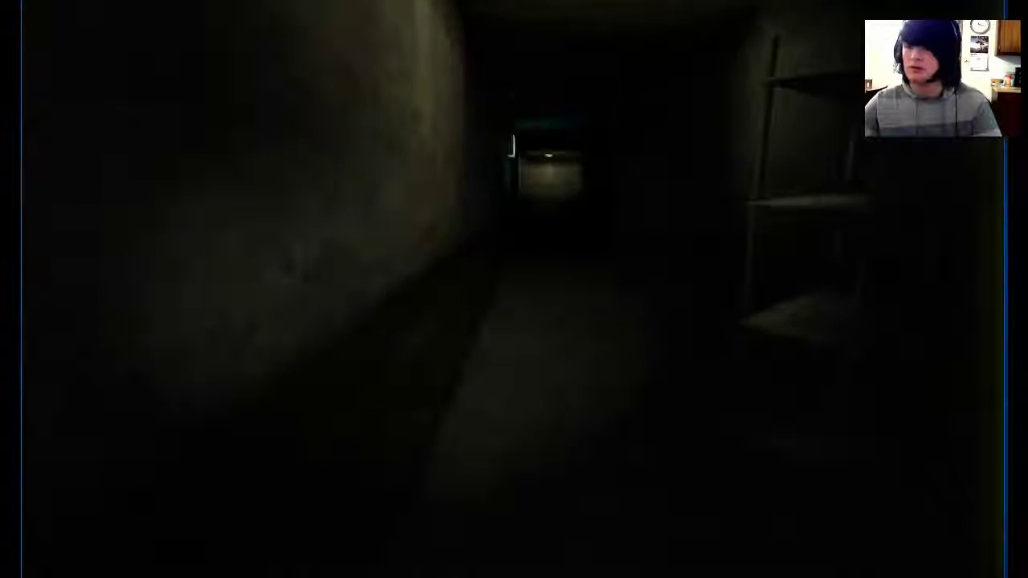
key("w")
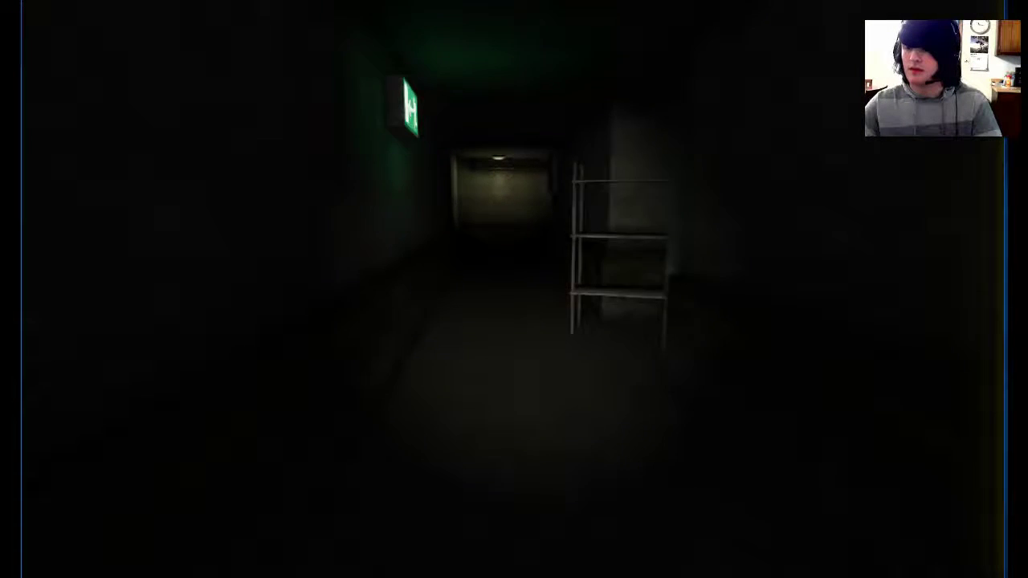
key("w")
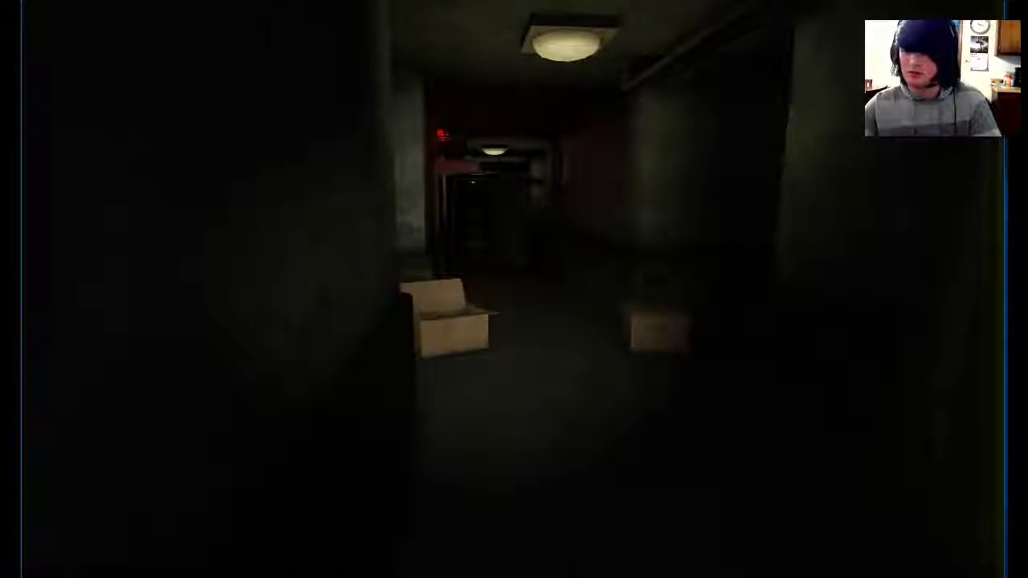
key("w")
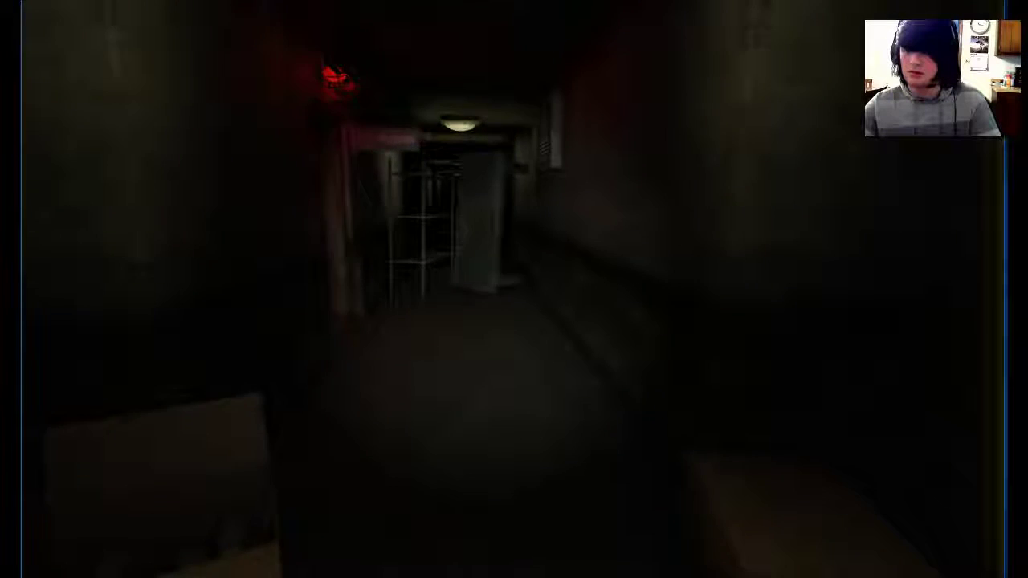
key("w")
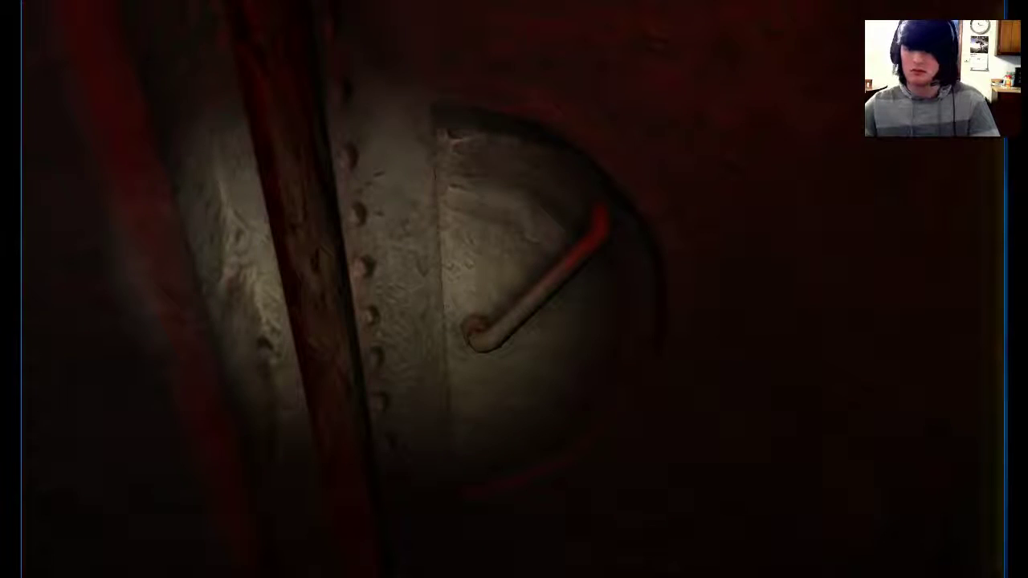
key("w")
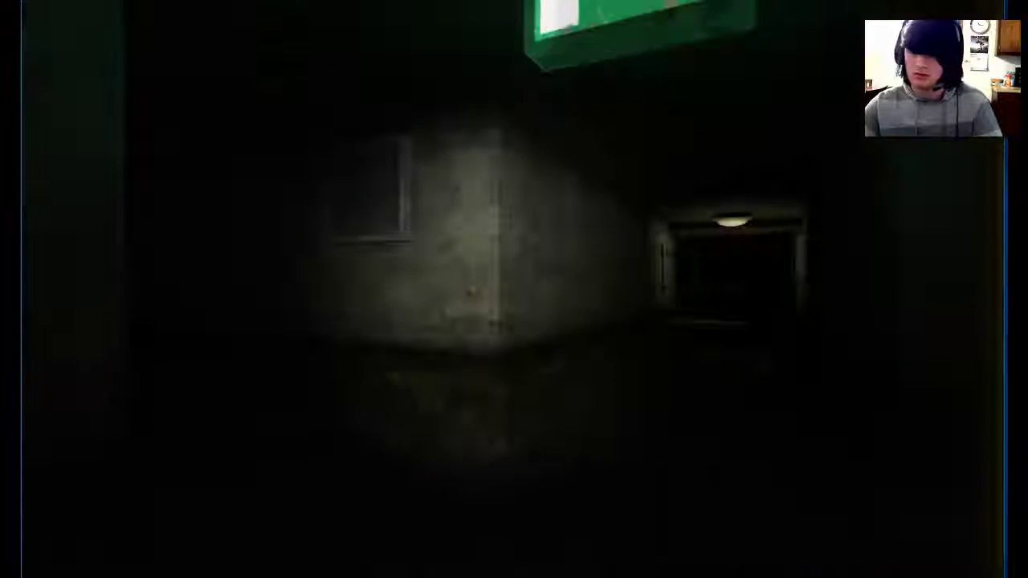
key("w")
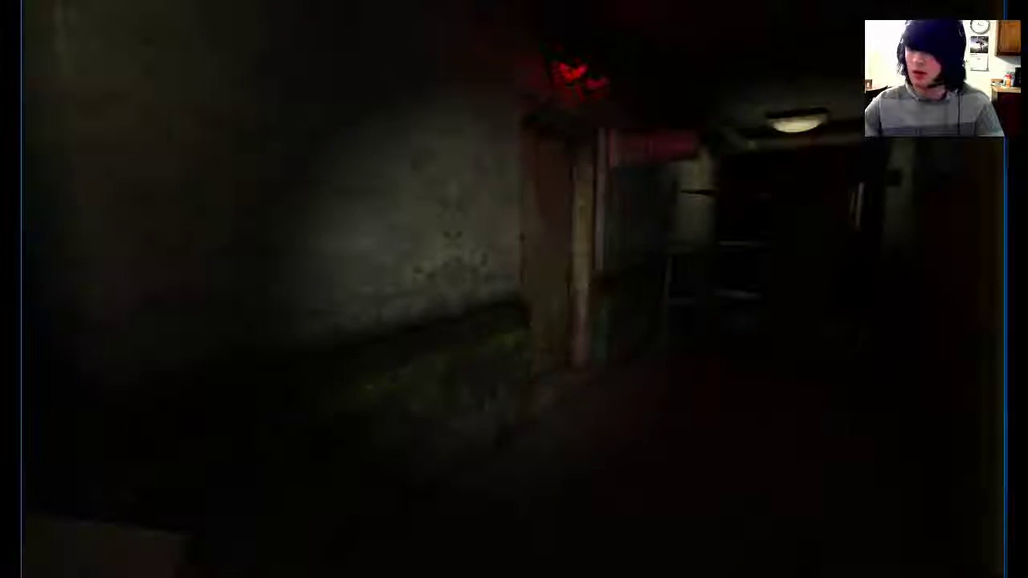
key("w")
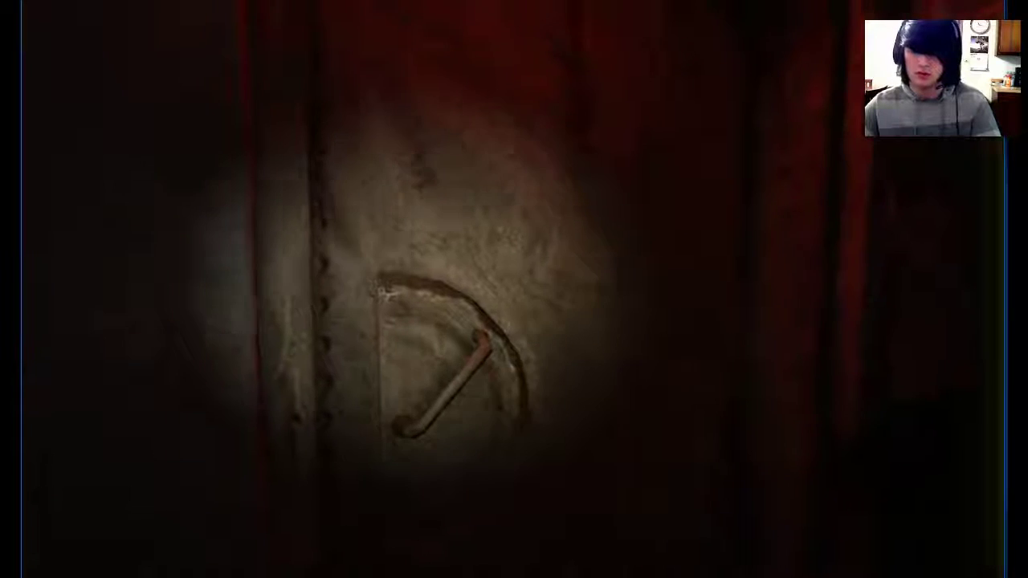
key("w")
key("w")
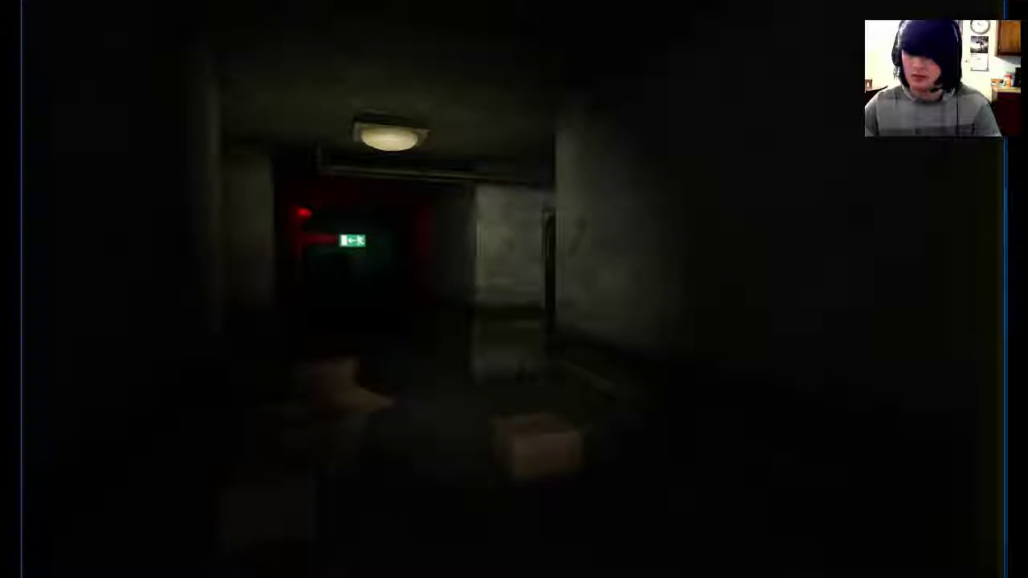
key("w")
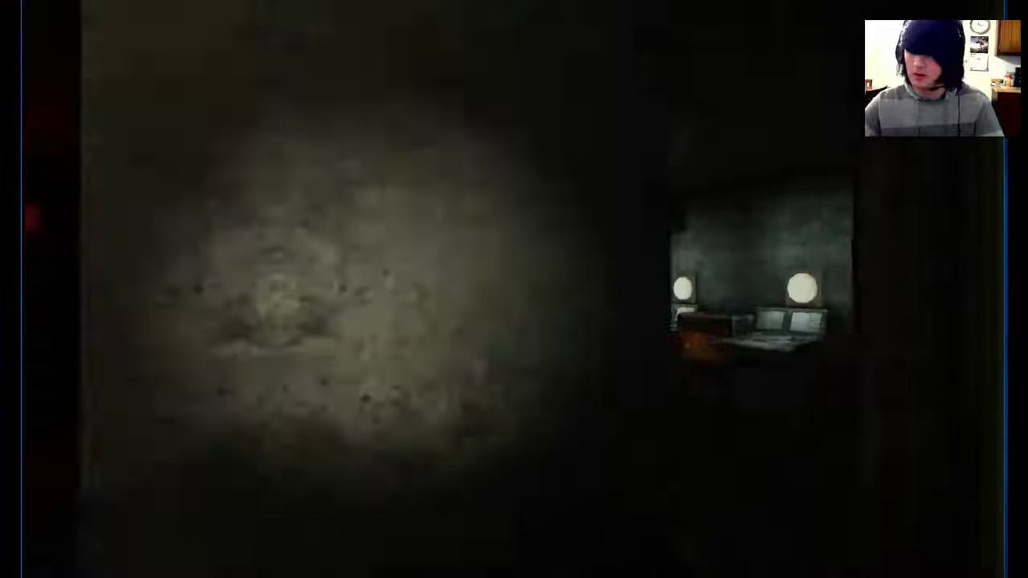
key("w")
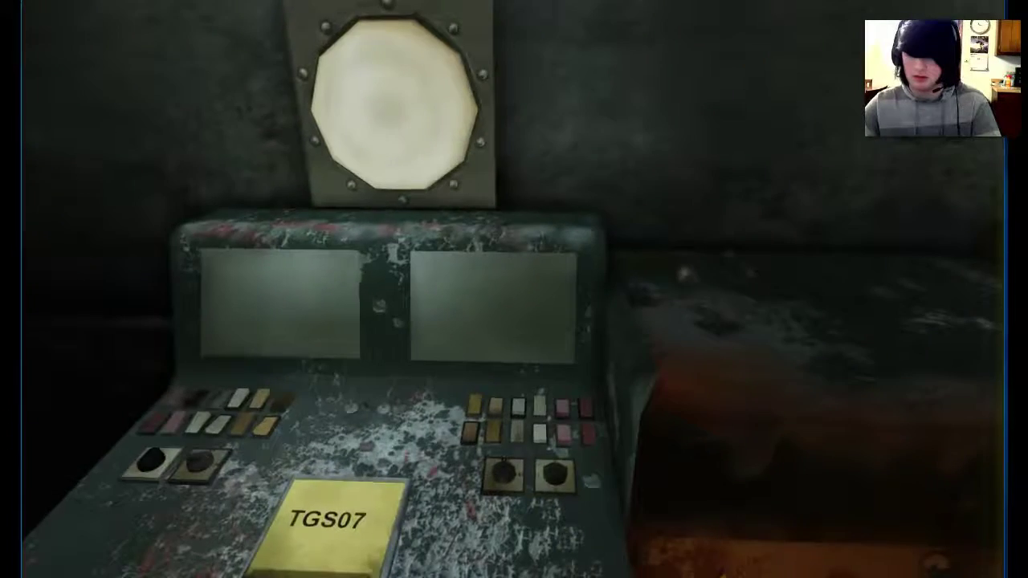
key("w")
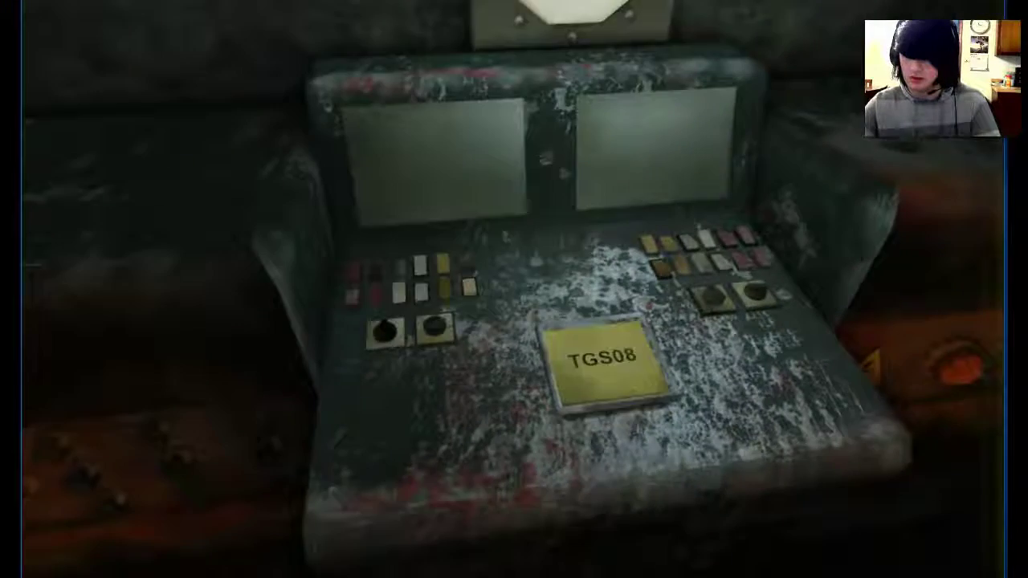
key("s")
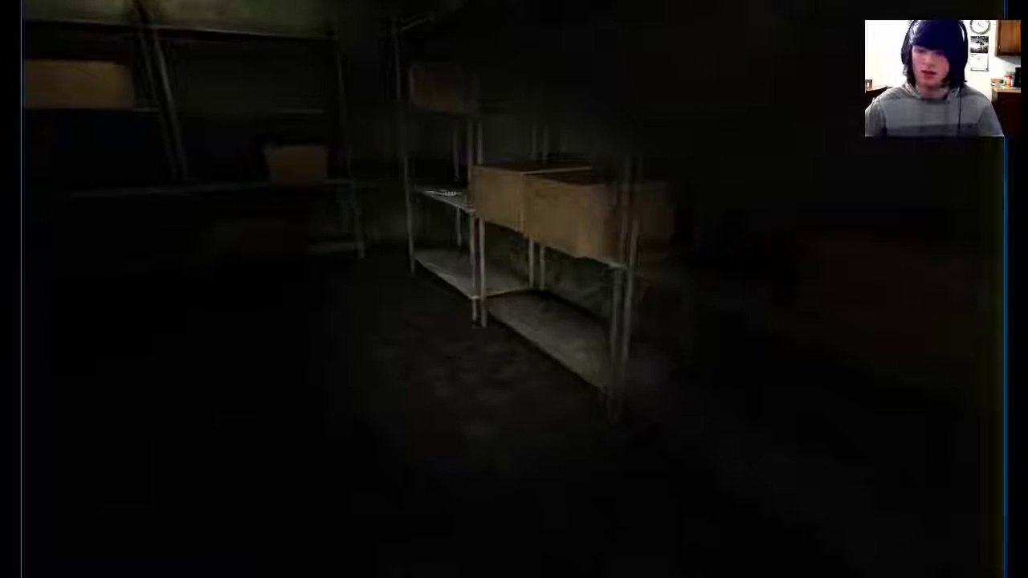
key("w")
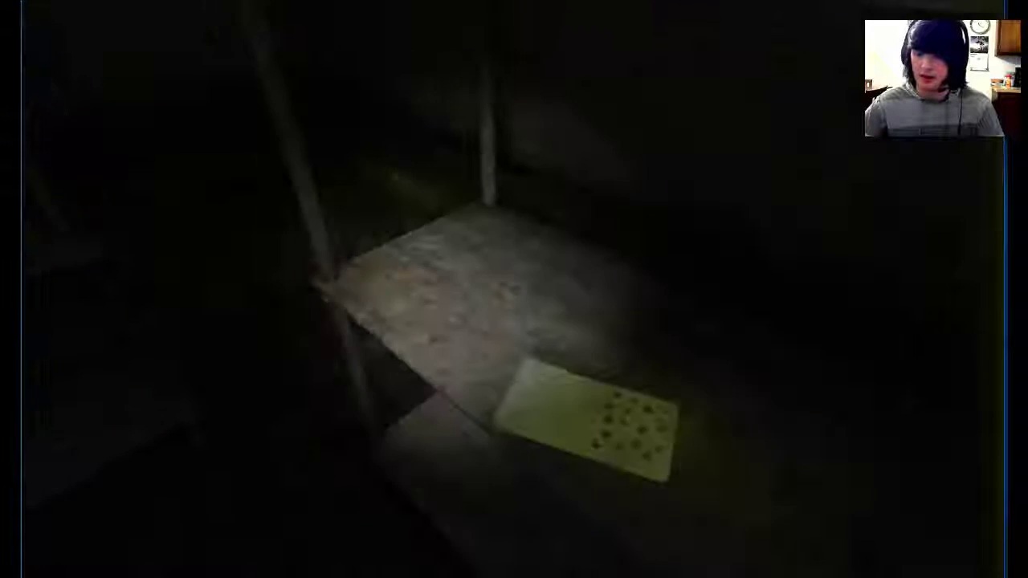
left_click(514, 289)
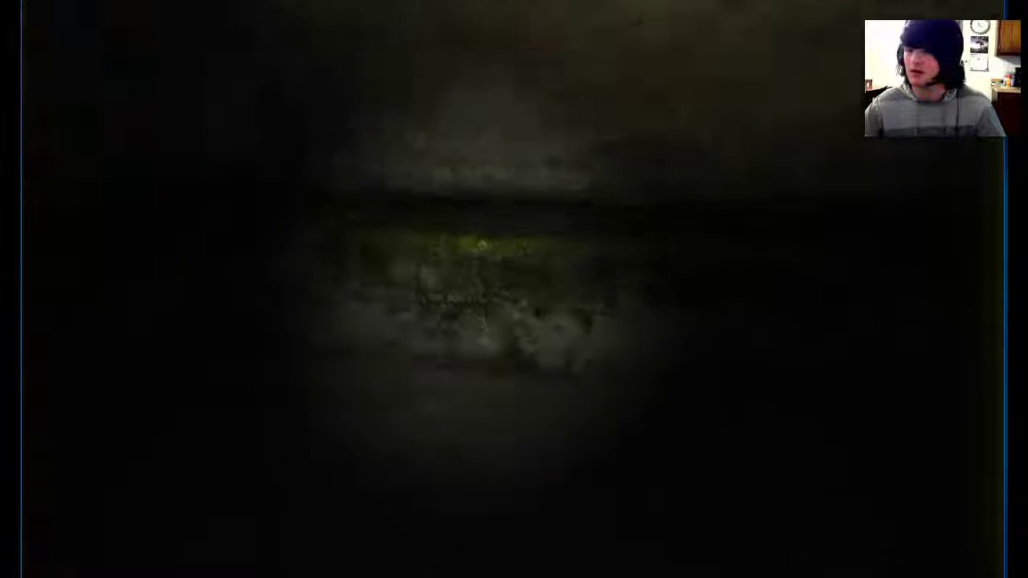
key("w")
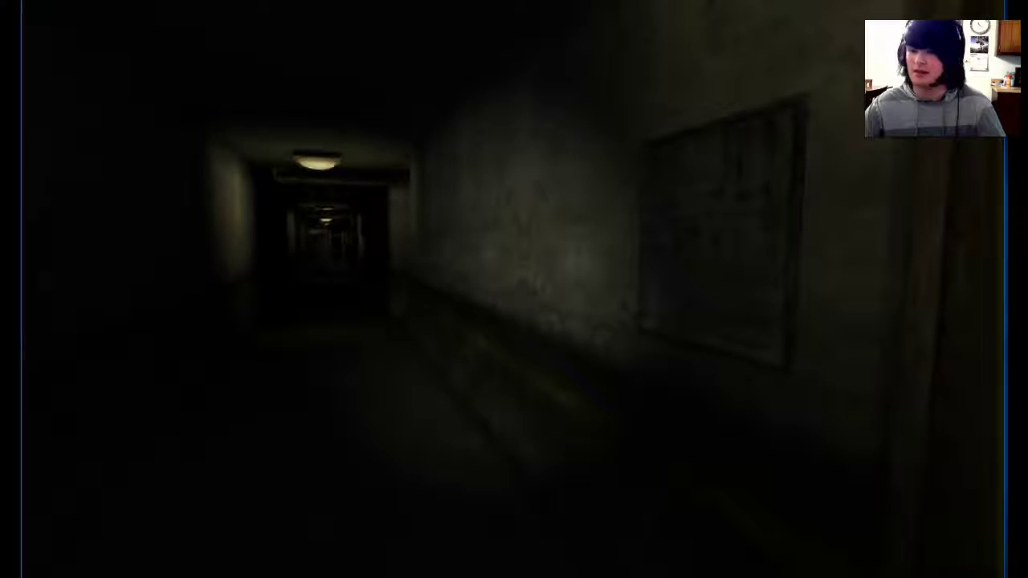
key("w")
key("w")
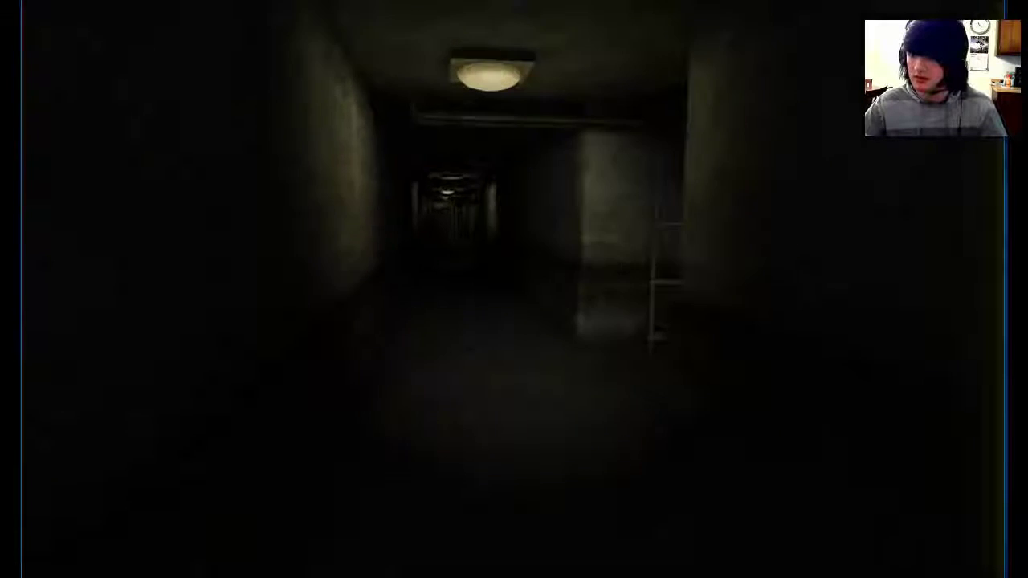
key("w")
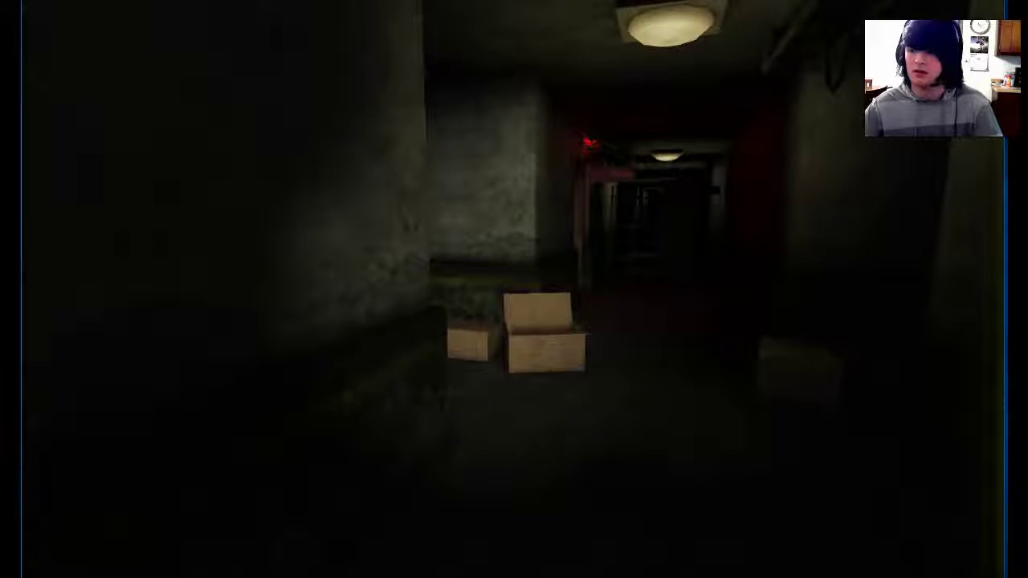
key("w")
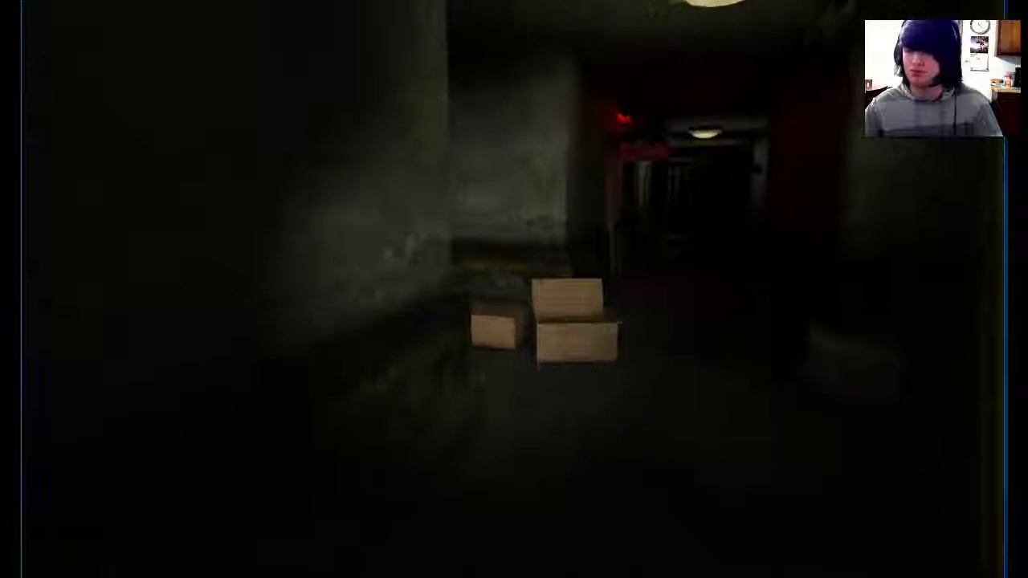
key("w")
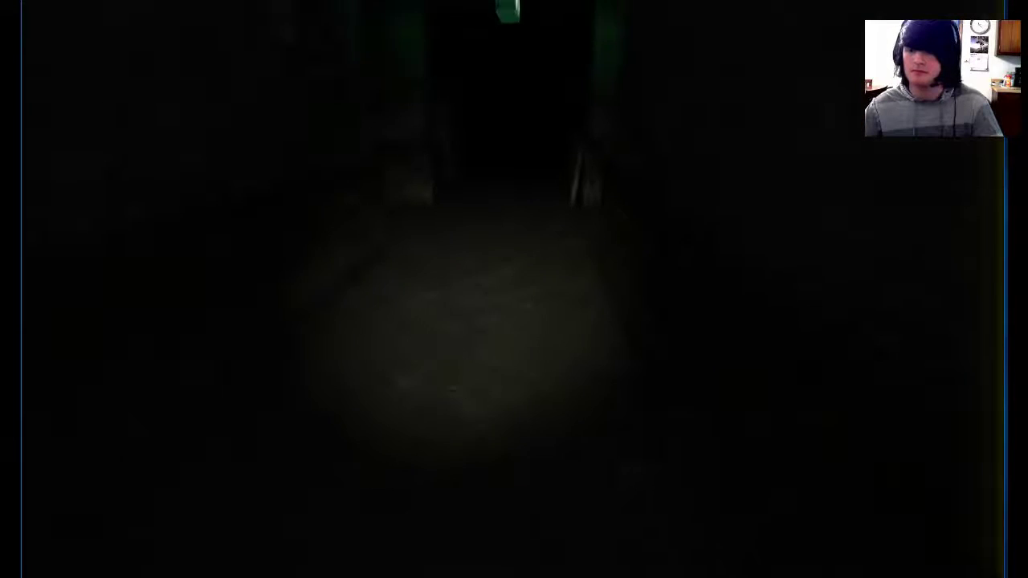
key("w")
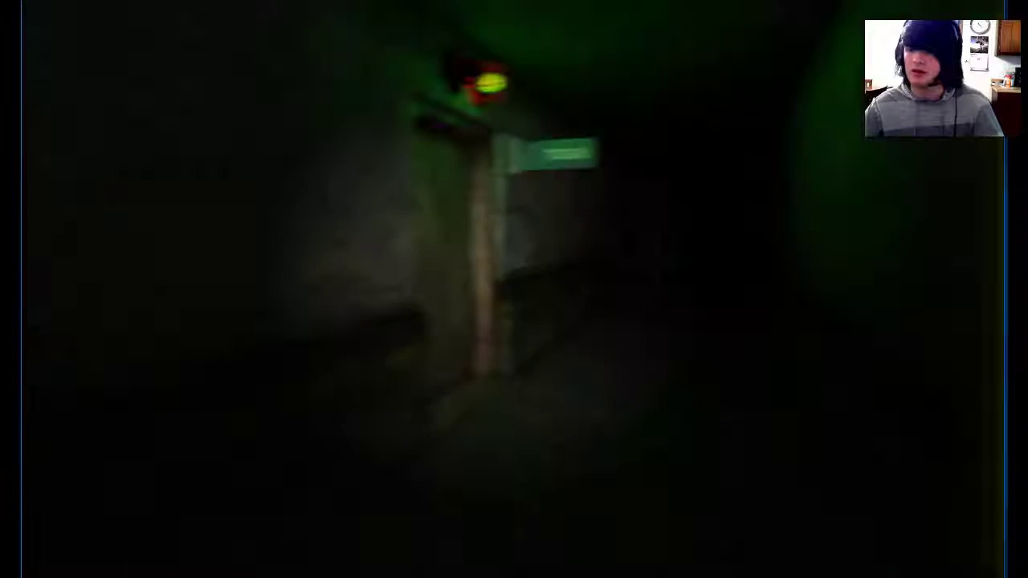
key("w")
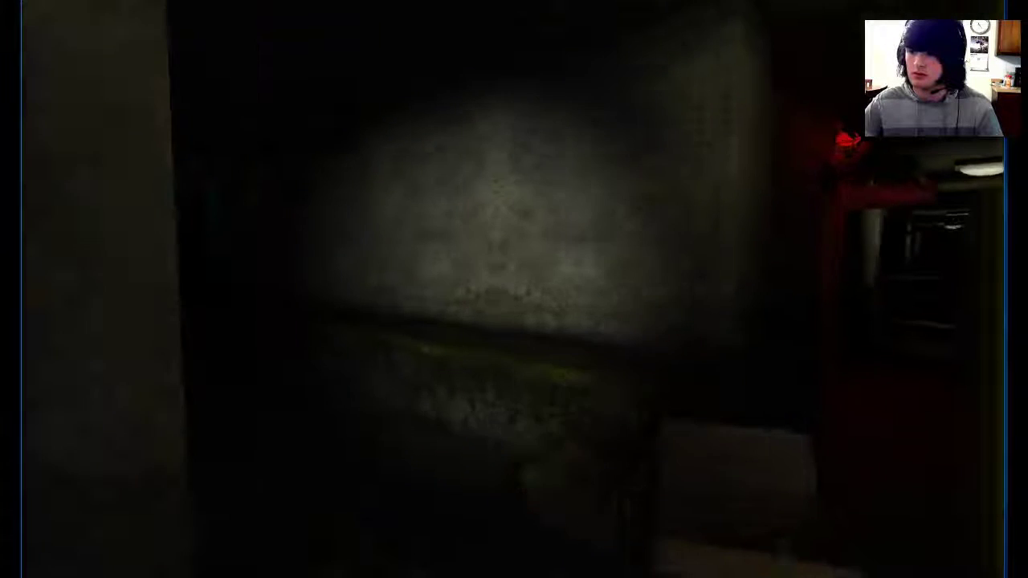
key("w")
key("w")
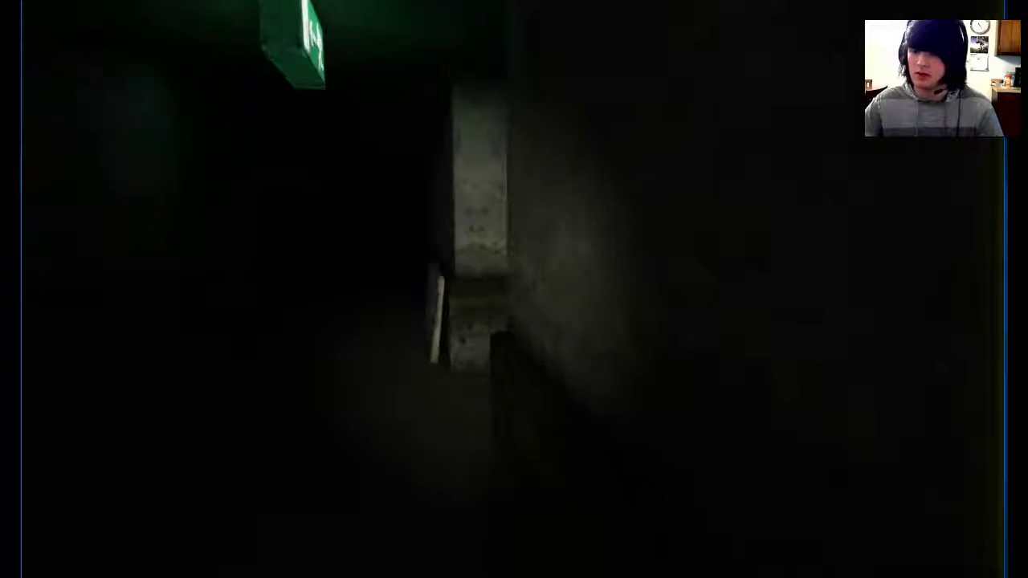
key("w")
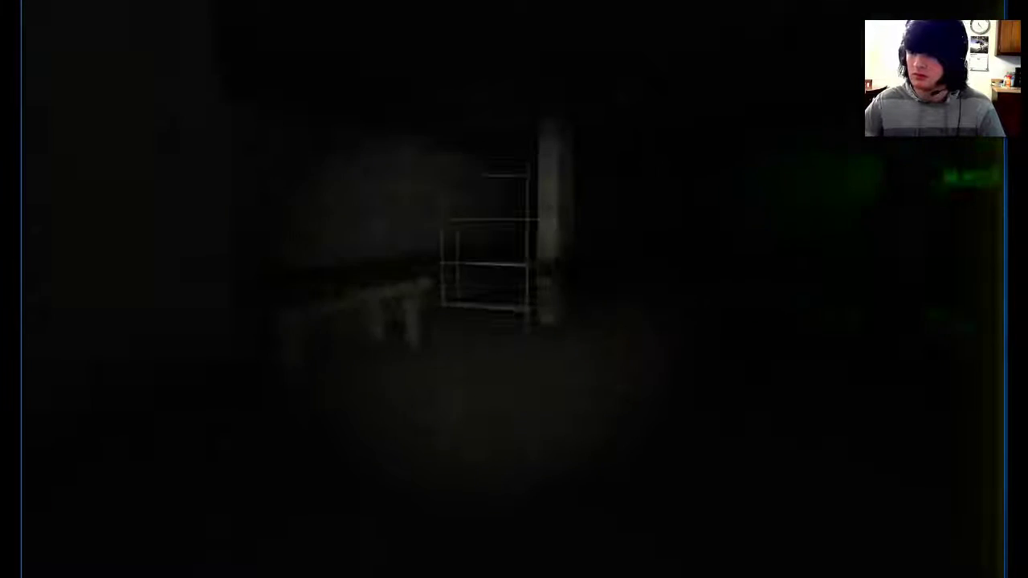
key("w")
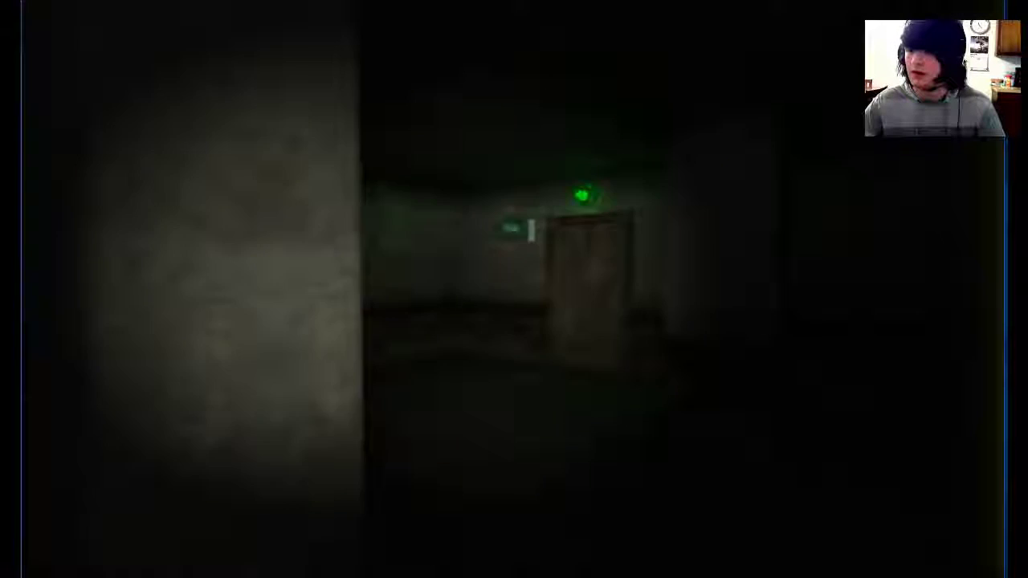